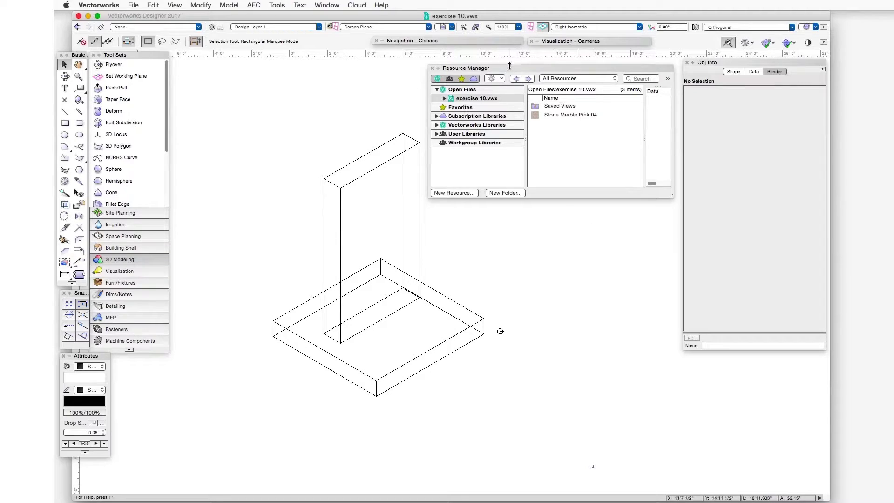
# Step: Filter the resources of exercise 10.vwx to show only Renderworks Textures
pyautogui.moveTo(508, 67)
pyautogui.mouseDown()
pyautogui.moveTo(496, 67)
pyautogui.moveTo(519, 64)
pyautogui.mouseUp()
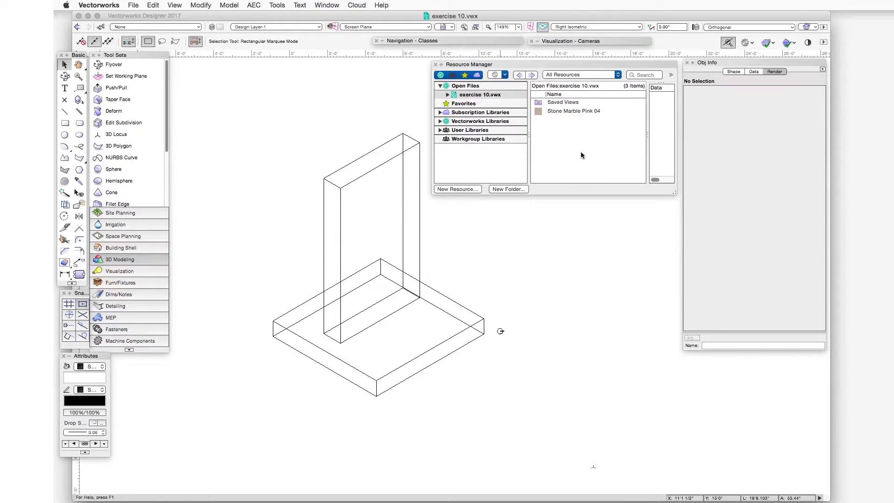
pyautogui.click(593, 75)
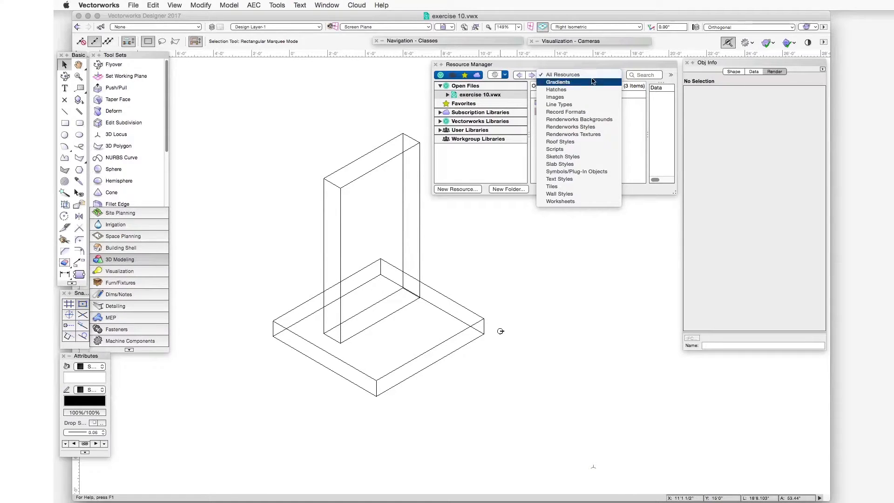
pyautogui.click(600, 135)
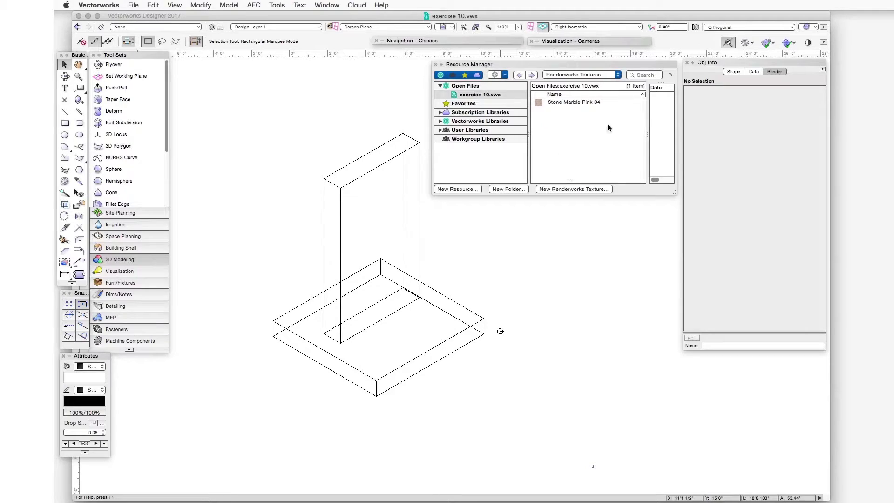
# Step: Create a new Renderworks texture and name it Leaves
pyautogui.click(571, 190)
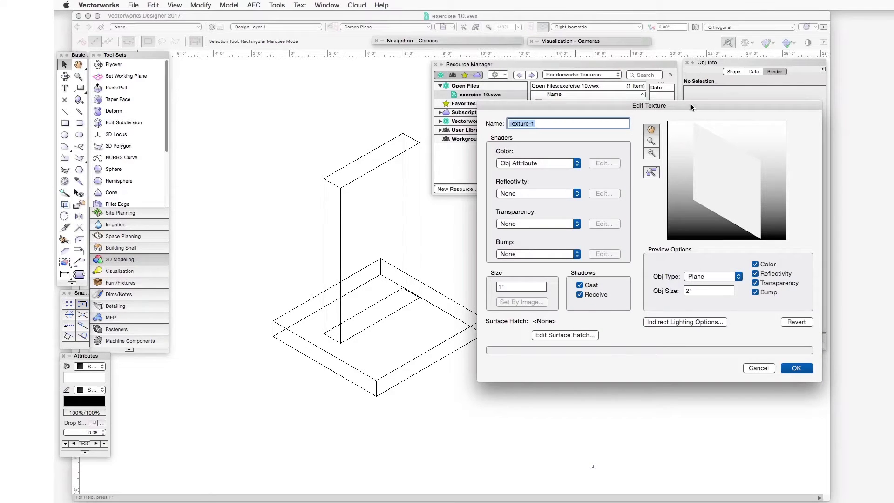
pyautogui.moveTo(674, 104); pyautogui.dragTo(607, 141)
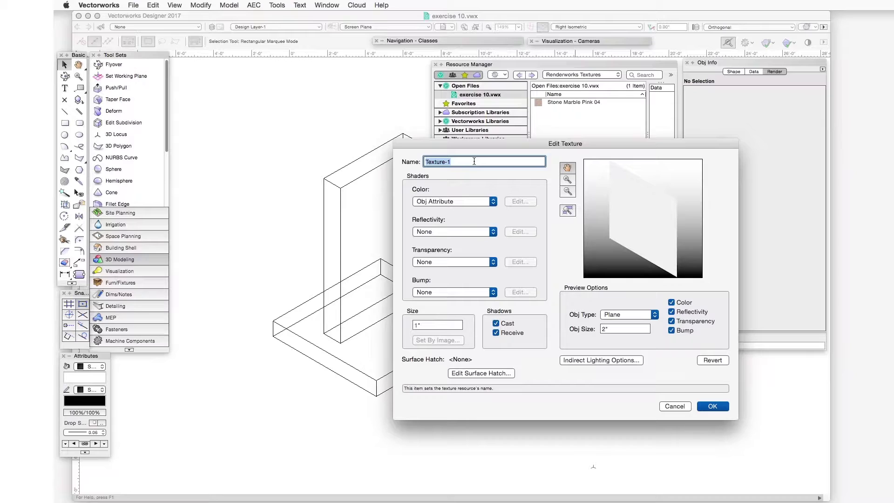
pyautogui.write('Leaves')
pyautogui.press('Tab')
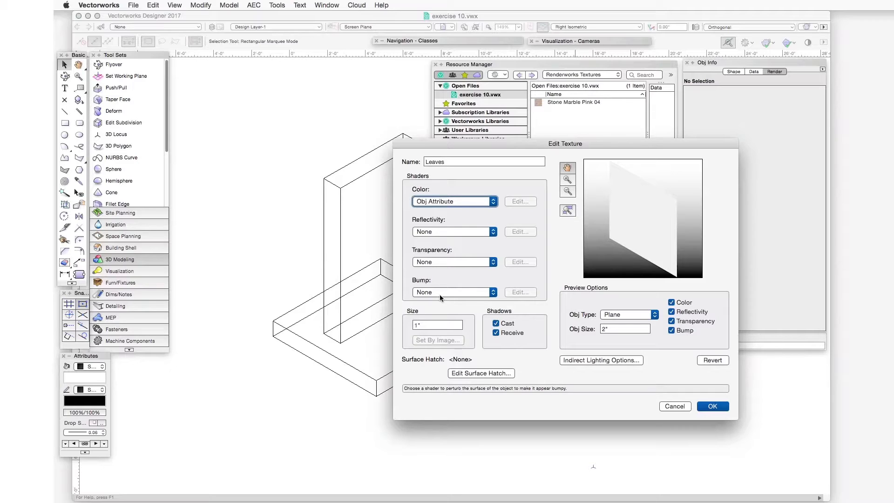
# Step: Give the Leaves texture an Image colour shader imported from texture-image-1.jpg, with horizontal and vertical tiling and no colour filter
pyautogui.click(462, 203)
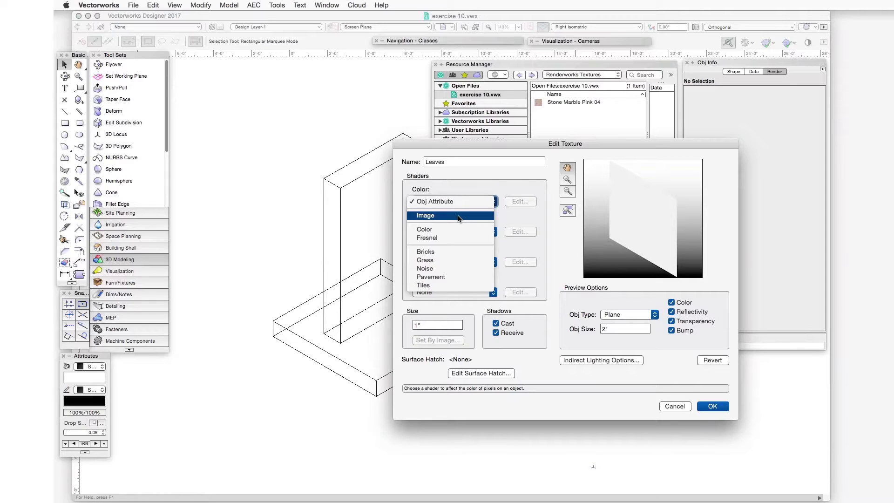
pyautogui.click(457, 216)
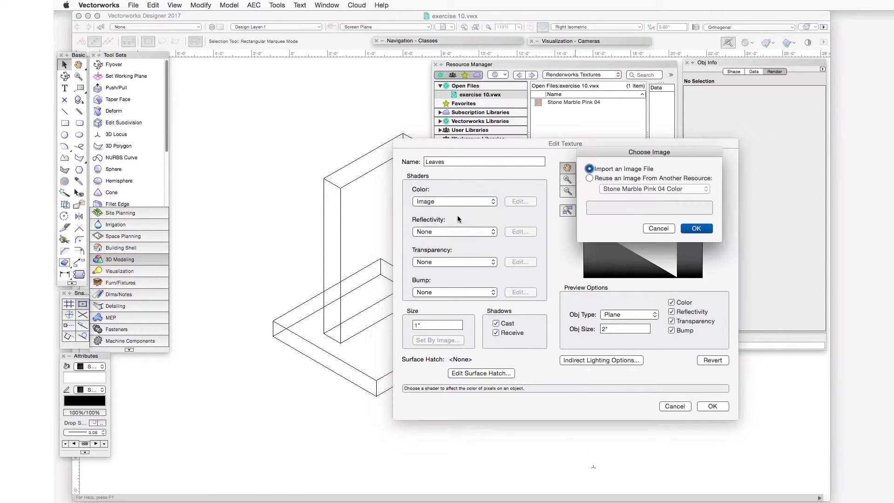
pyautogui.moveTo(612, 153); pyautogui.dragTo(475, 166)
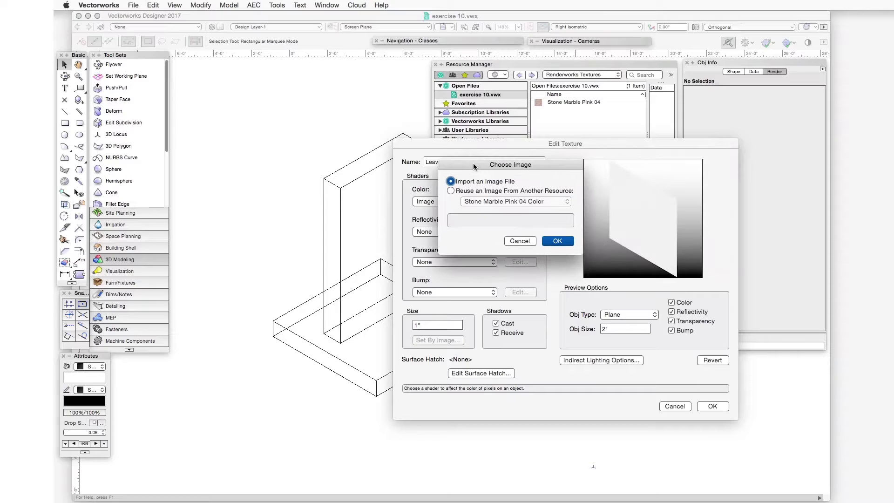
pyautogui.moveTo(535, 163)
pyautogui.mouseDown()
pyautogui.moveTo(534, 132)
pyautogui.moveTo(529, 161)
pyautogui.mouseUp()
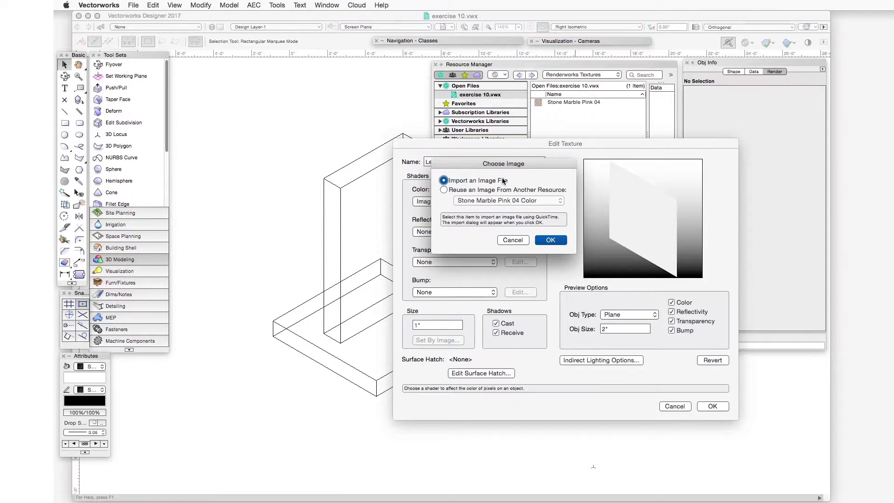
pyautogui.click(557, 237)
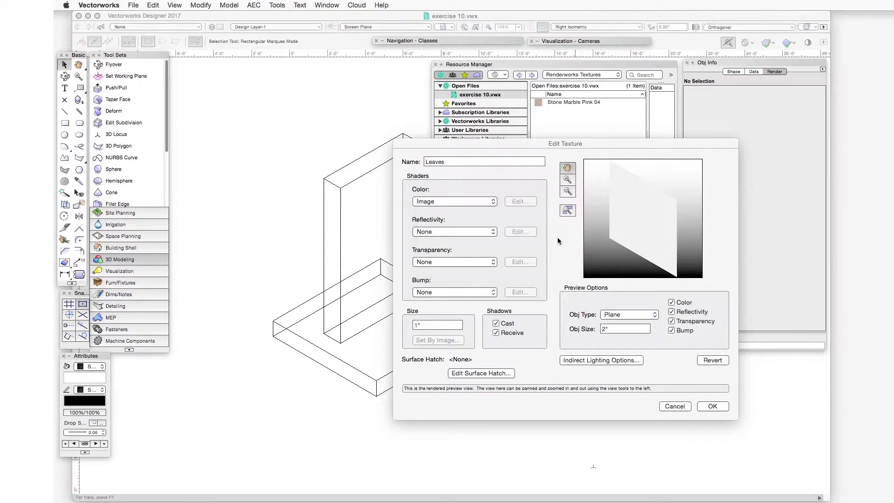
pyautogui.moveTo(524, 175); pyautogui.dragTo(476, 113)
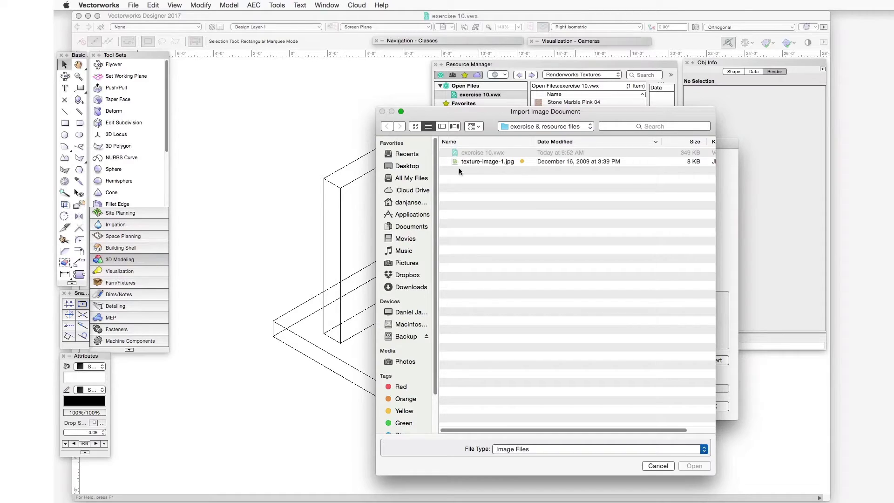
pyautogui.click(487, 162)
pyautogui.click(692, 467)
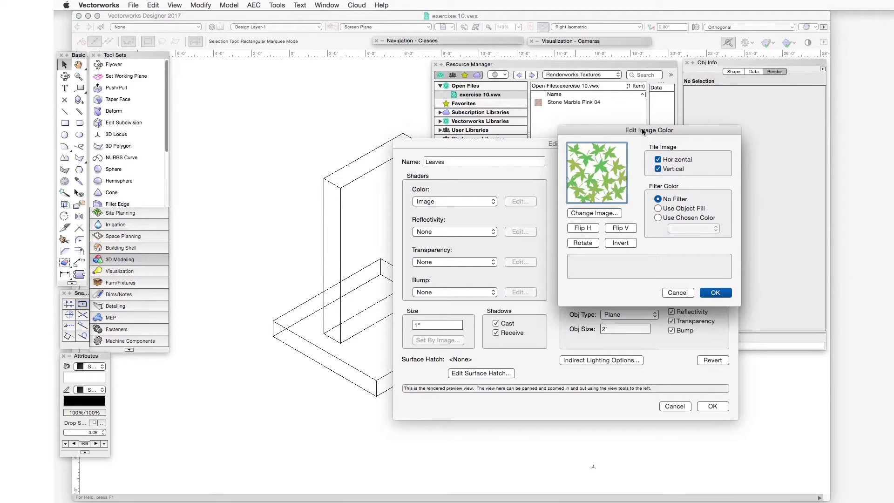
pyautogui.moveTo(641, 131); pyautogui.dragTo(528, 173)
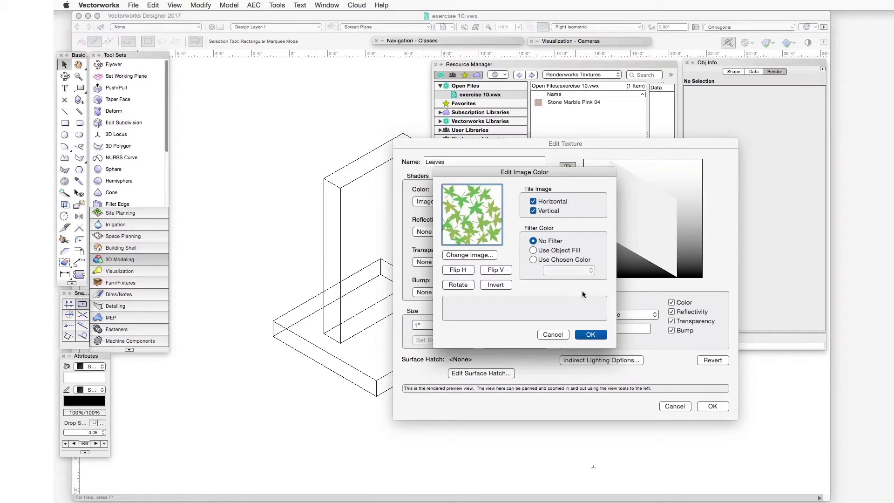
pyautogui.click(587, 331)
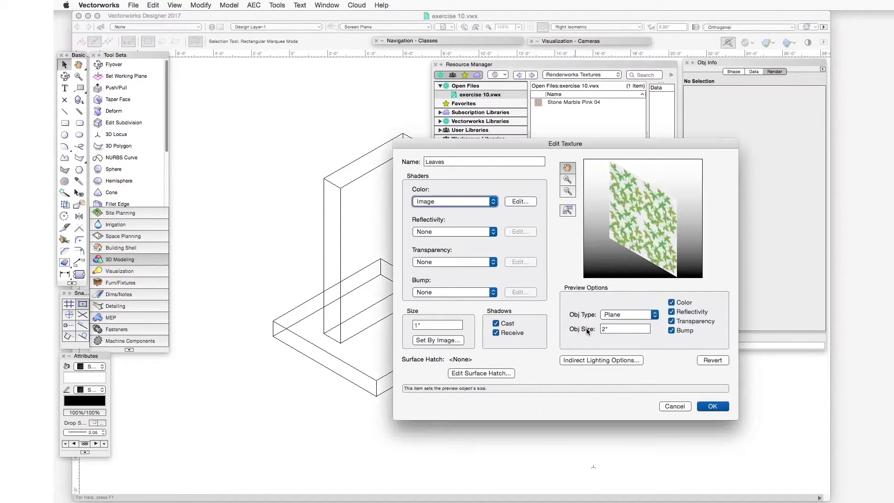
# Step: Set the texture size by image, stretching the feature line across the image's upper edge and giving it a feature size of 24"
pyautogui.moveTo(506, 146); pyautogui.dragTo(498, 120)
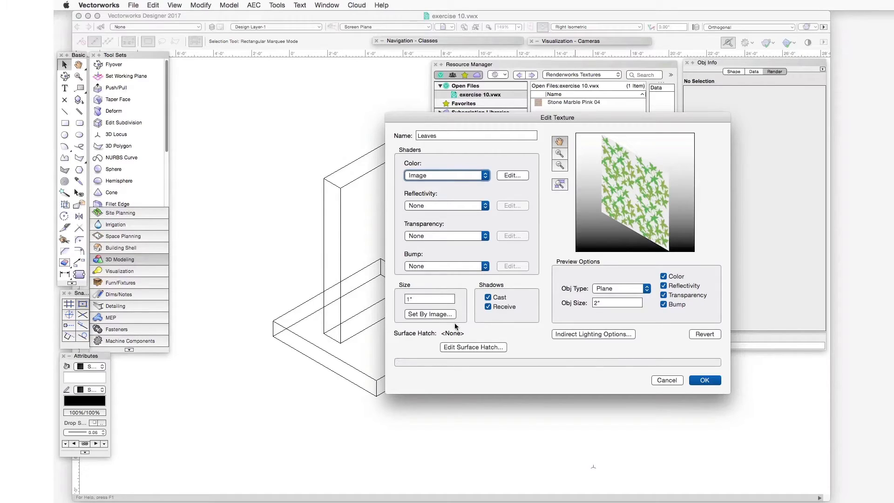
pyautogui.click(429, 314)
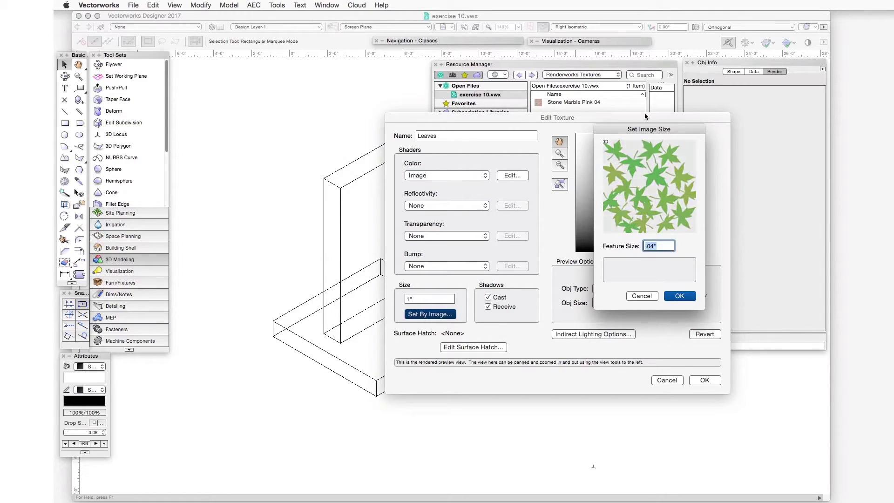
pyautogui.moveTo(643, 130); pyautogui.dragTo(515, 124)
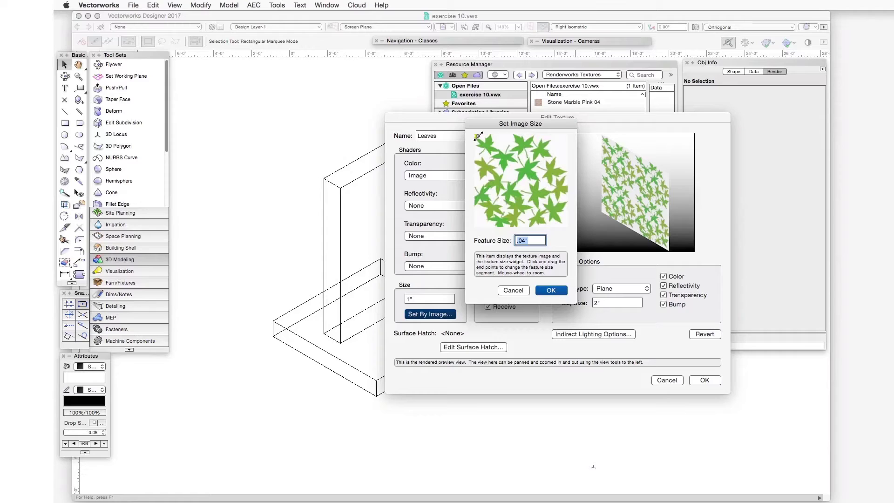
pyautogui.moveTo(478, 137); pyautogui.dragTo(567, 136)
pyautogui.write('24"')
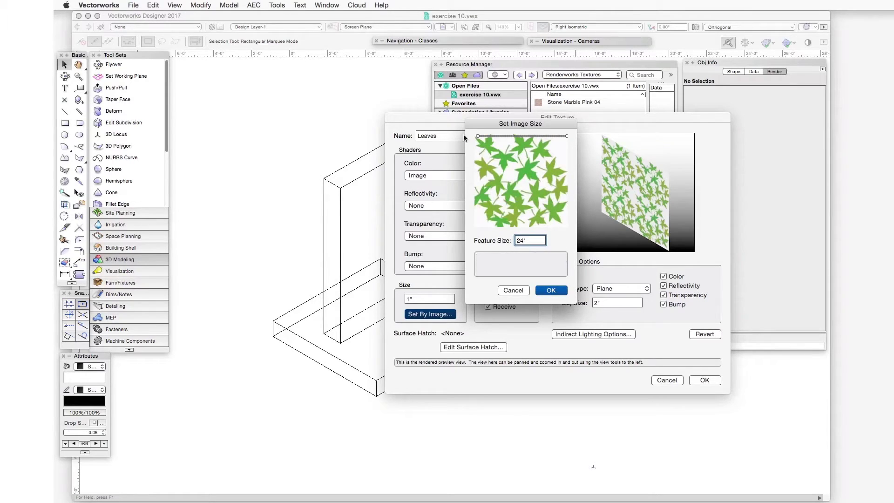
pyautogui.click(552, 290)
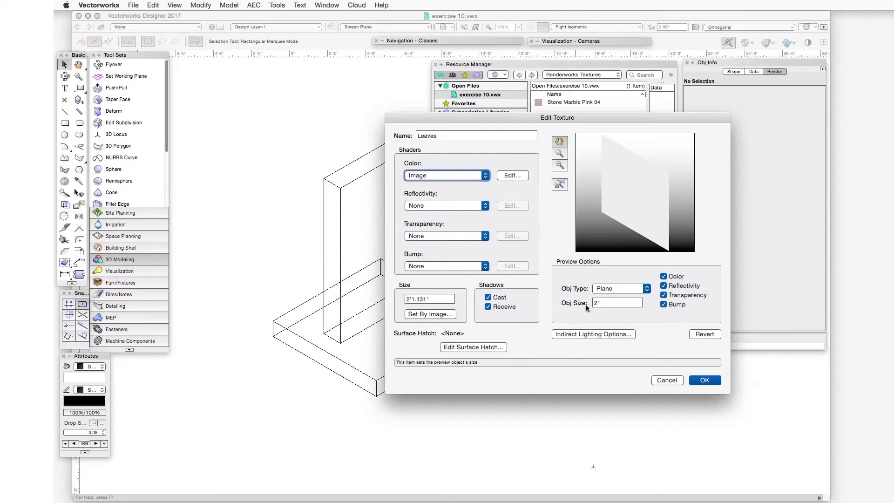
# Step: Set the texture preview's object size to 60 and object type to Cube, and save the Leaves texture
pyautogui.click(609, 303)
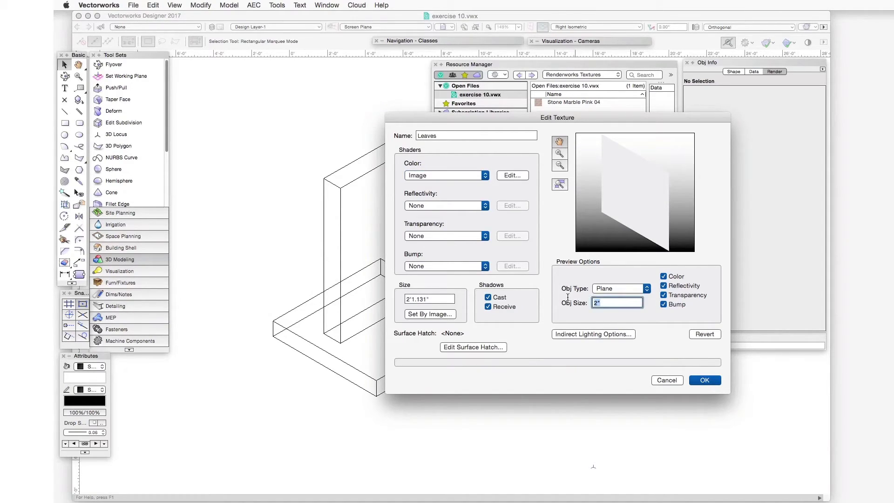
pyautogui.write('60')
pyautogui.press('Tab')
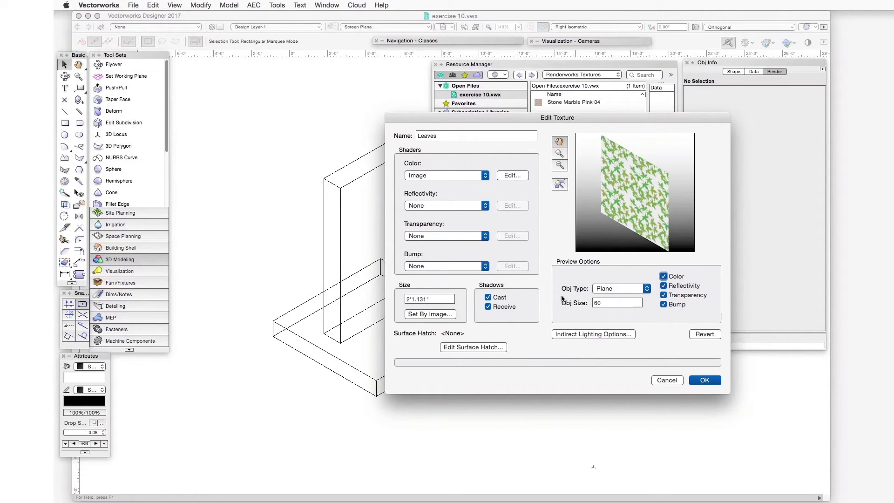
pyautogui.click(626, 289)
pyautogui.click(628, 313)
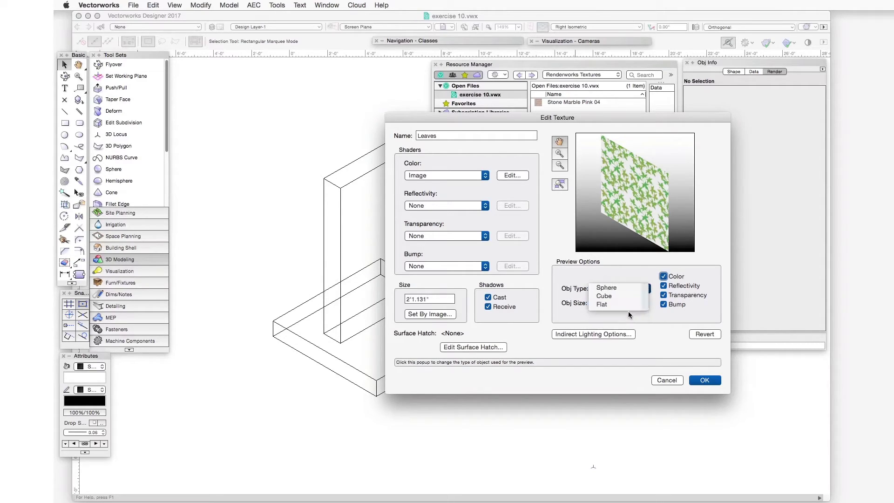
pyautogui.click(626, 289)
pyautogui.click(626, 280)
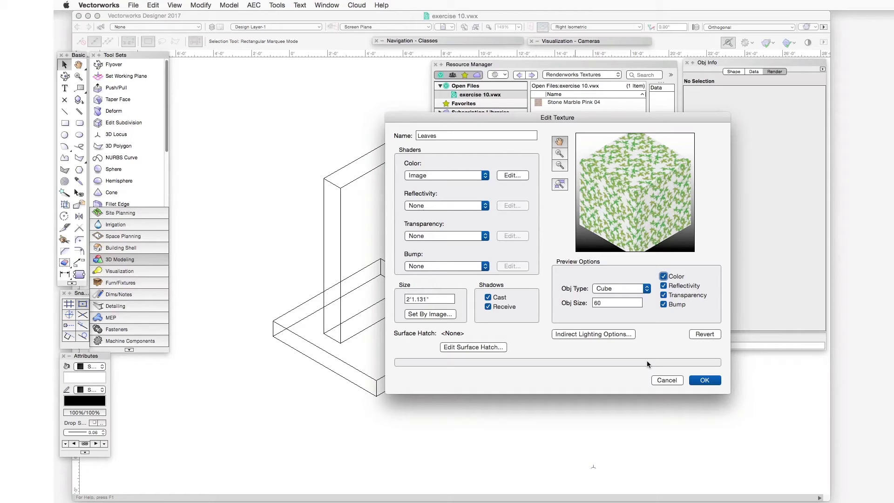
pyautogui.click(705, 381)
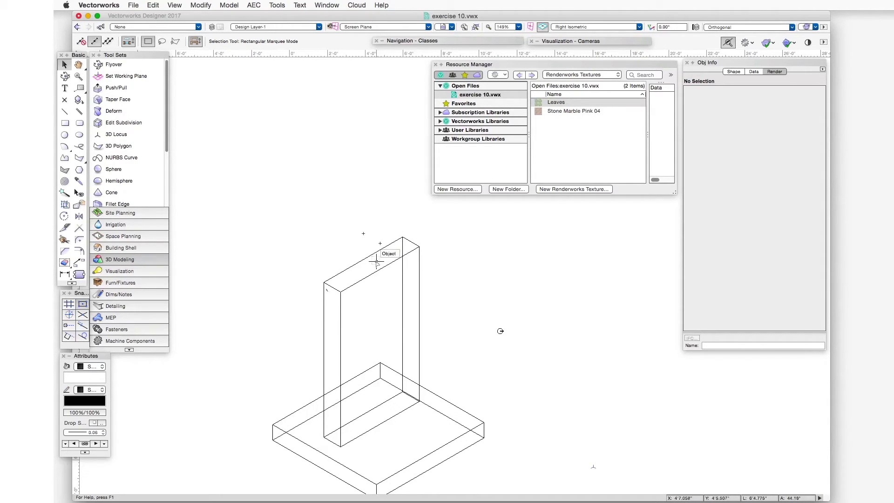
# Step: Render the model in OpenGL
pyautogui.click(175, 5)
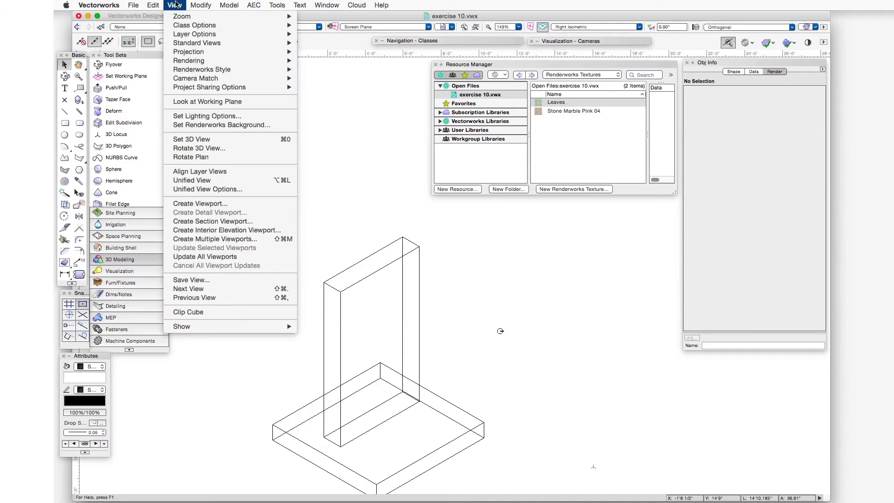
pyautogui.moveTo(188, 66)
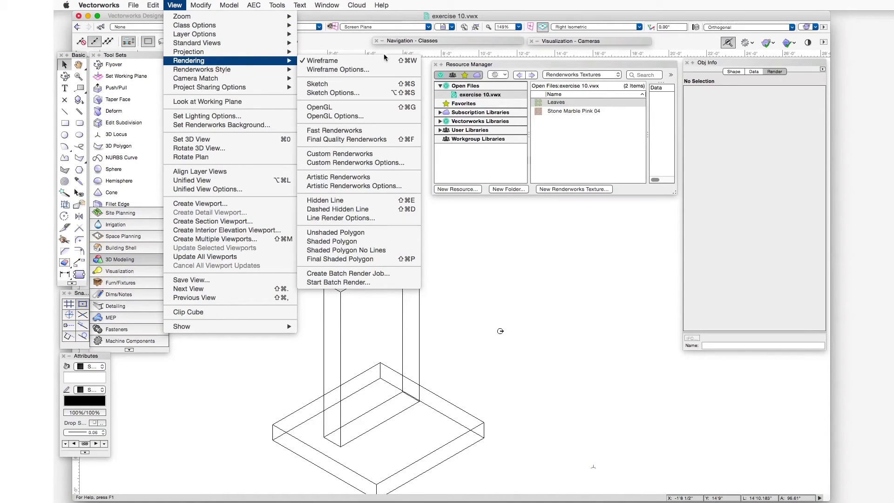
pyautogui.click(320, 108)
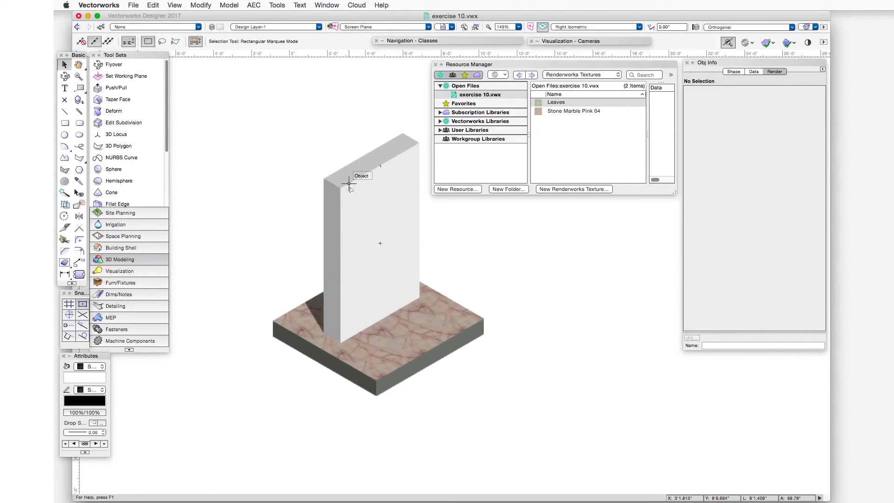
# Step: Review the OpenGL options for detail, textures, colors, anti-aliasing and shadows, and accept them as they are
pyautogui.click(175, 5)
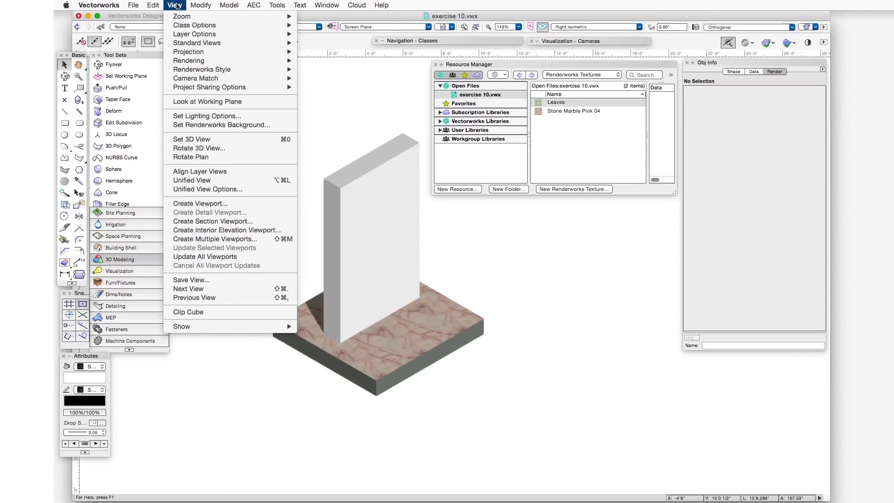
pyautogui.moveTo(203, 64)
pyautogui.click(350, 116)
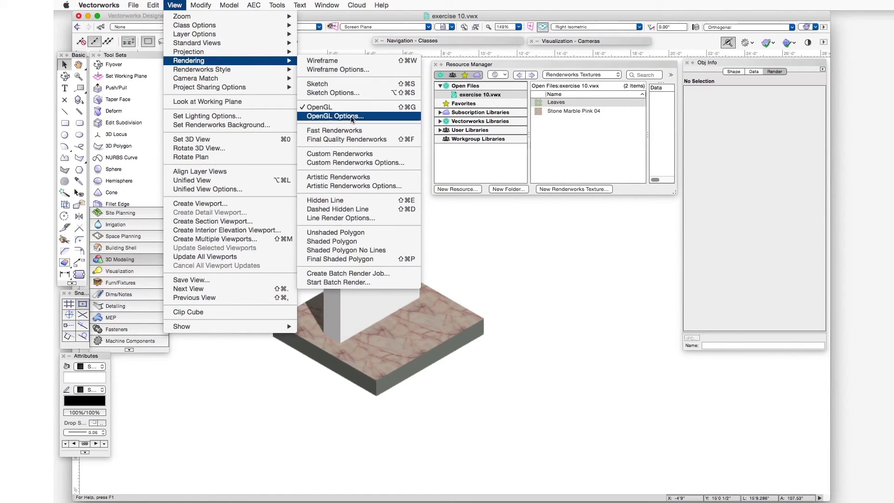
pyautogui.moveTo(671, 127); pyautogui.dragTo(580, 207)
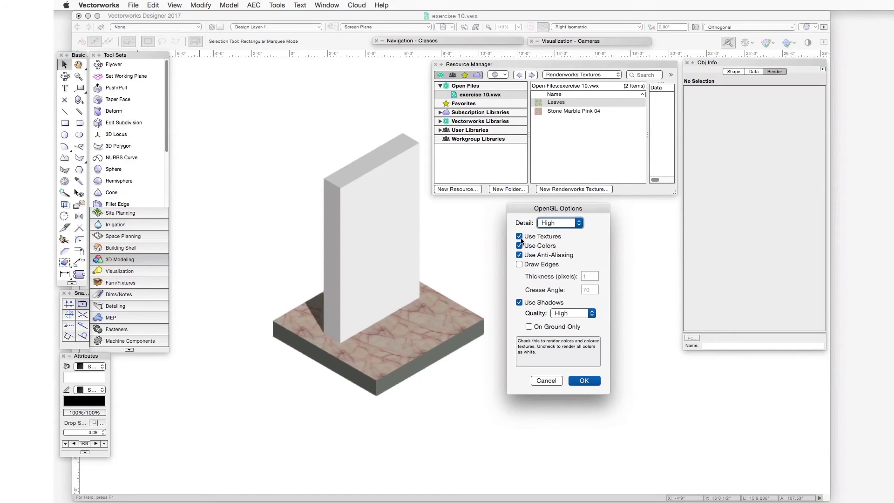
pyautogui.moveTo(533, 240)
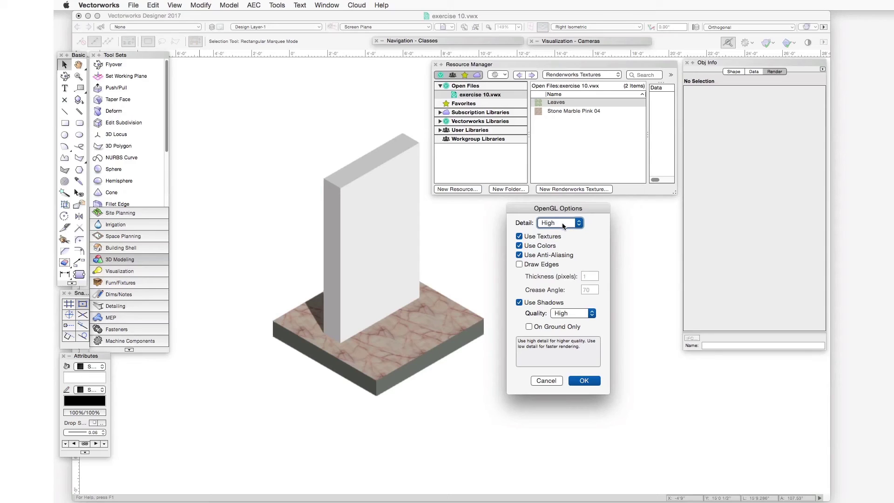
pyautogui.moveTo(559, 254)
pyautogui.click(584, 381)
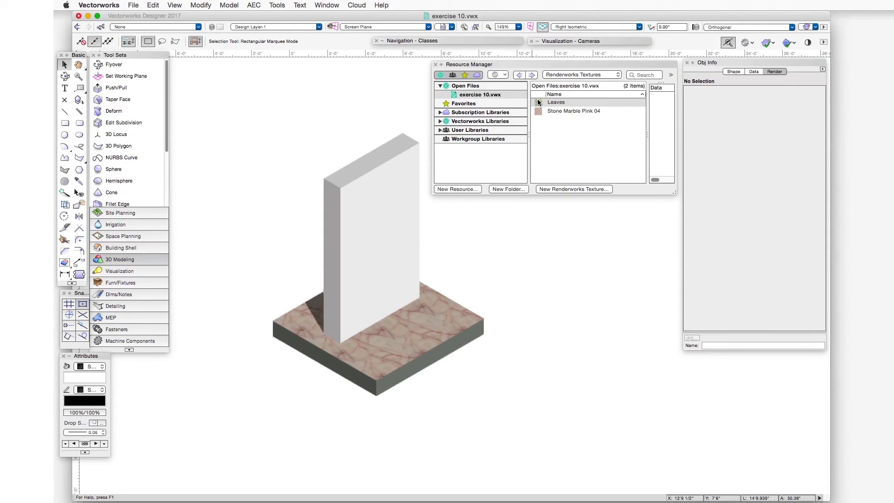
# Step: Apply the Leaves texture to the upright slab standing on the marble base
pyautogui.click(565, 103)
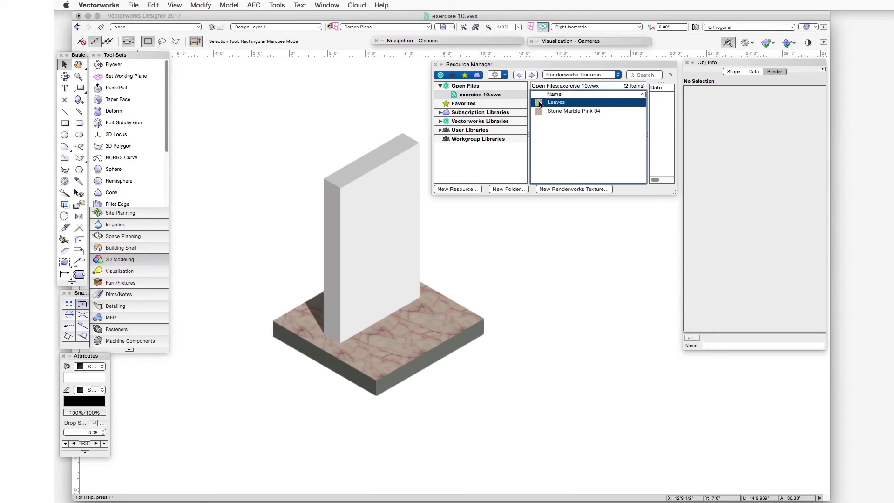
pyautogui.moveTo(540, 104); pyautogui.dragTo(495, 150)
pyautogui.moveTo(431, 150); pyautogui.dragTo(383, 165)
pyautogui.scroll(5, 383, 161)
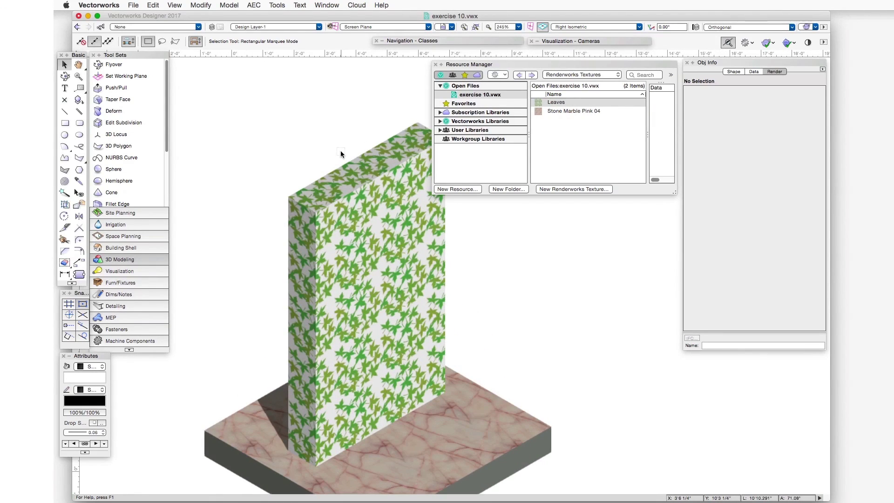